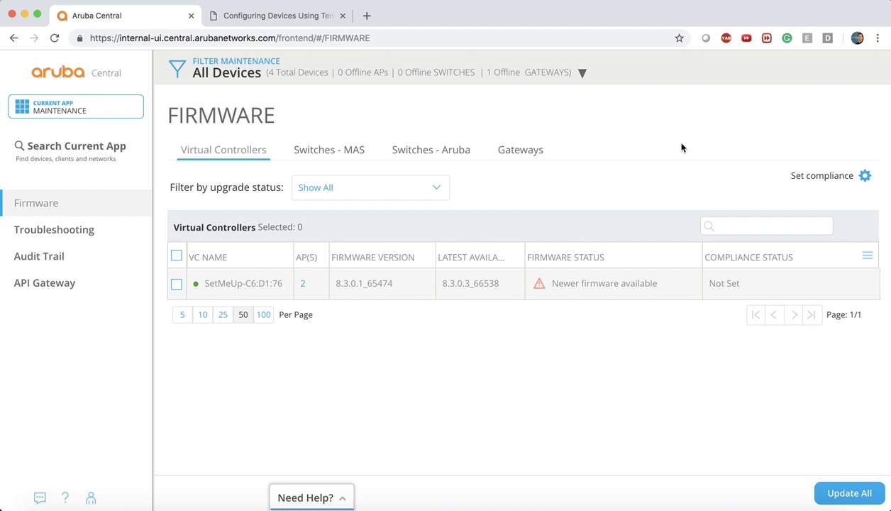
- Open the Need Help? panel over the Firmware page, browse its articles, and focus the search box
click(304, 499)
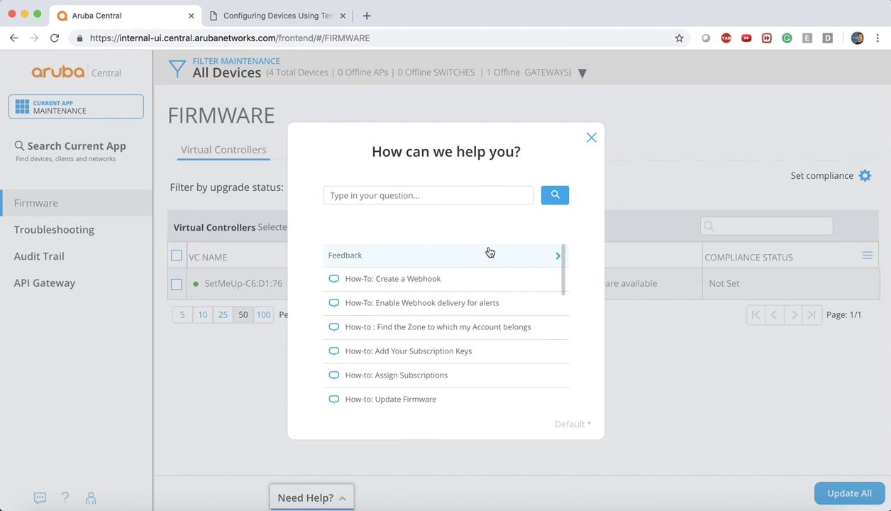
scroll(462, 330, down, 5)
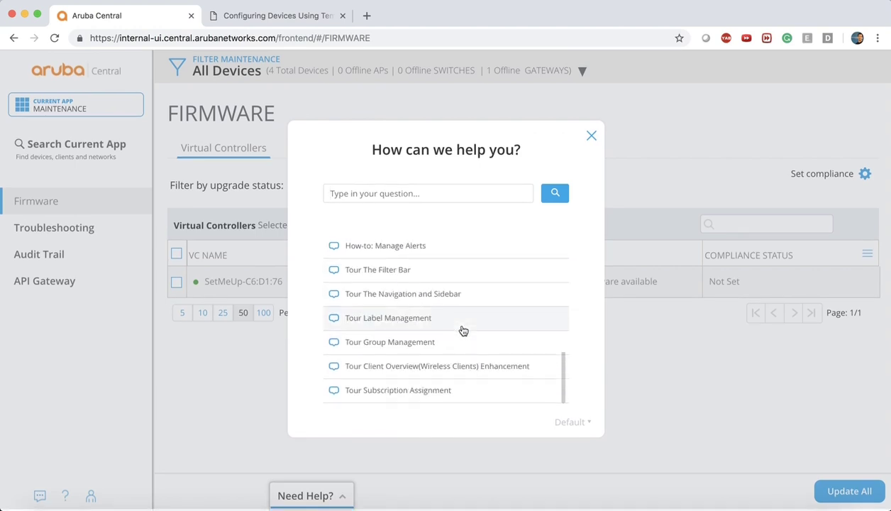
scroll(462, 330, up, 5)
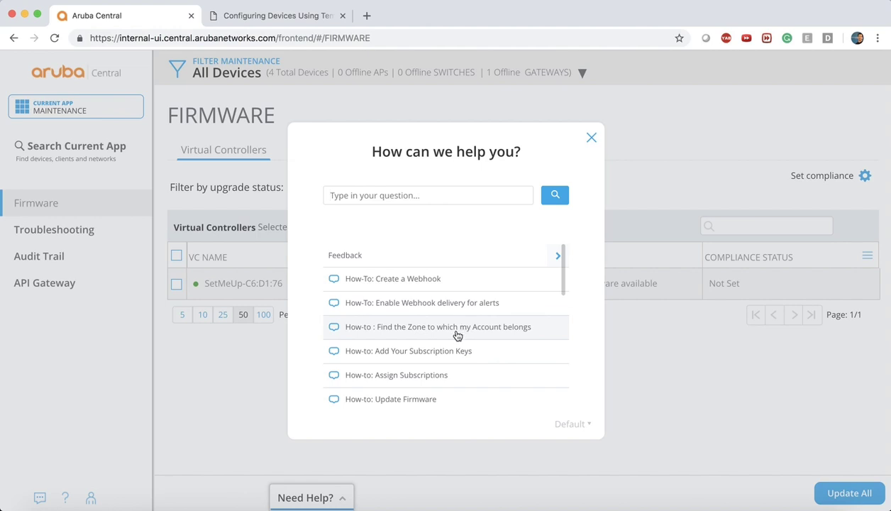
scroll(460, 332, down, 10)
scroll(458, 335, up, 5)
scroll(457, 334, up, 5)
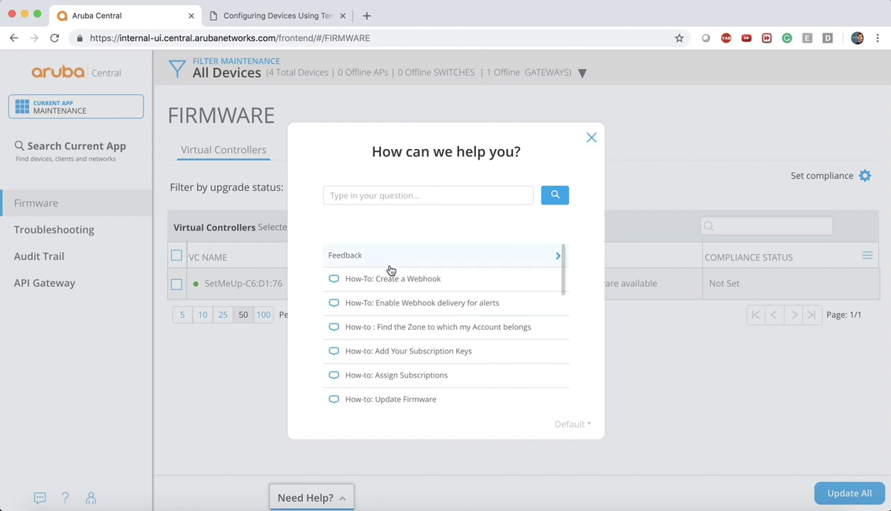
scroll(395, 312, down, 1)
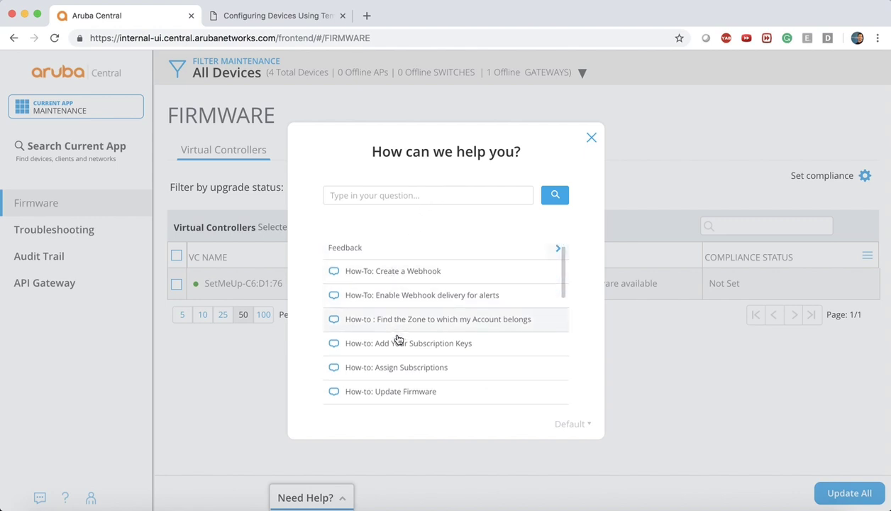
scroll(398, 338, down, 5)
scroll(398, 339, up, 6)
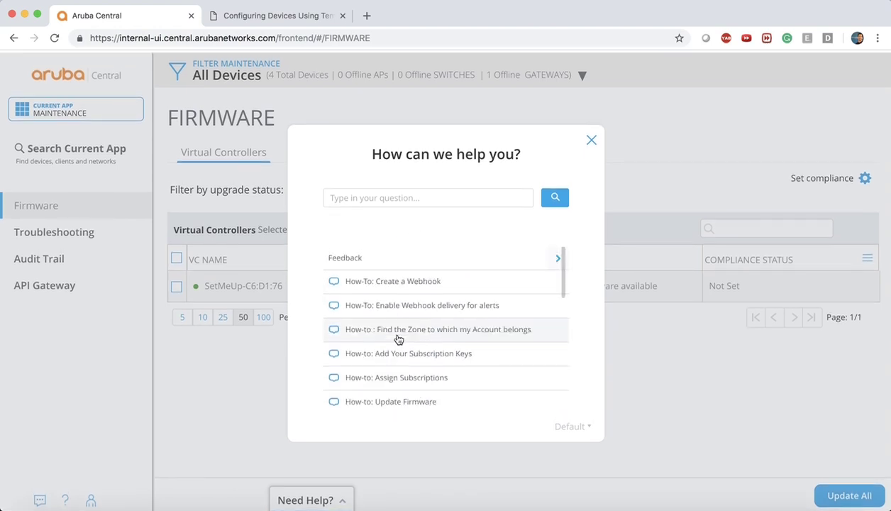
click(432, 198)
- Search the help articles for 'assign' to list the Assign Subscriptions how-to
text(a)
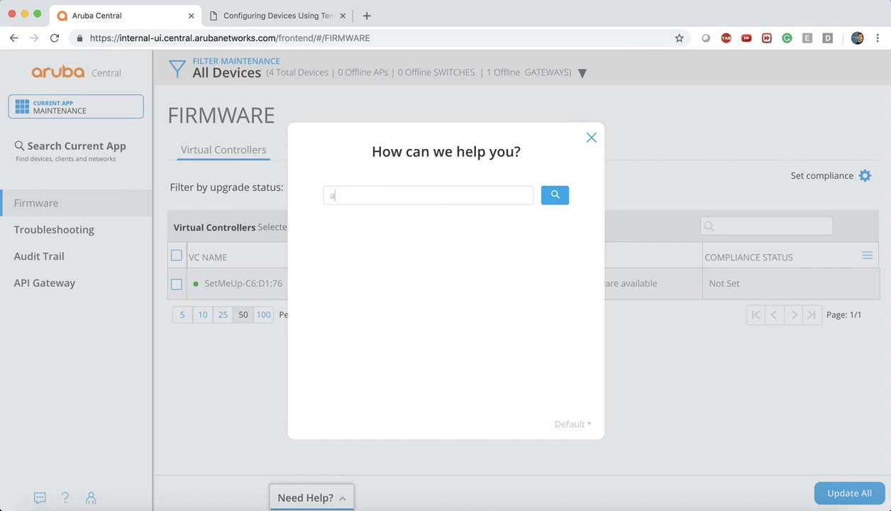
text(ssign)
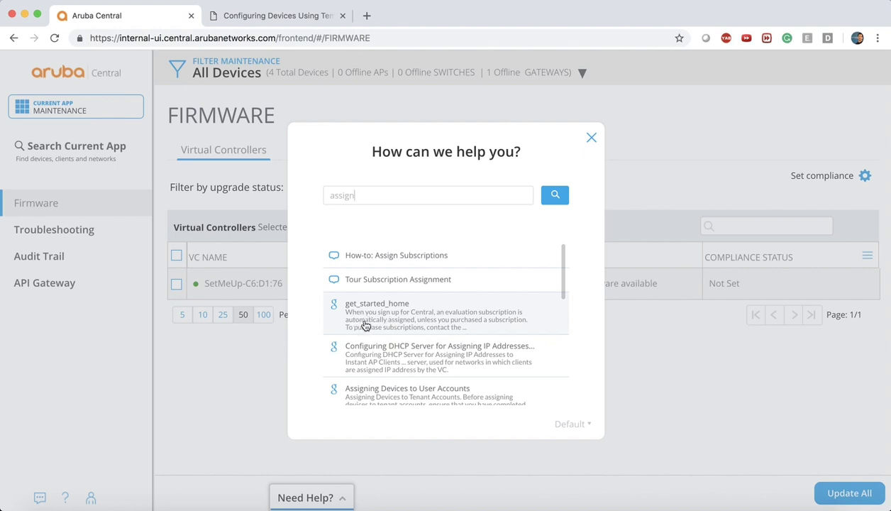
- Follow the How-to: Assign Subscriptions walkthrough through Global Settings to Subscription Assignment
click(396, 256)
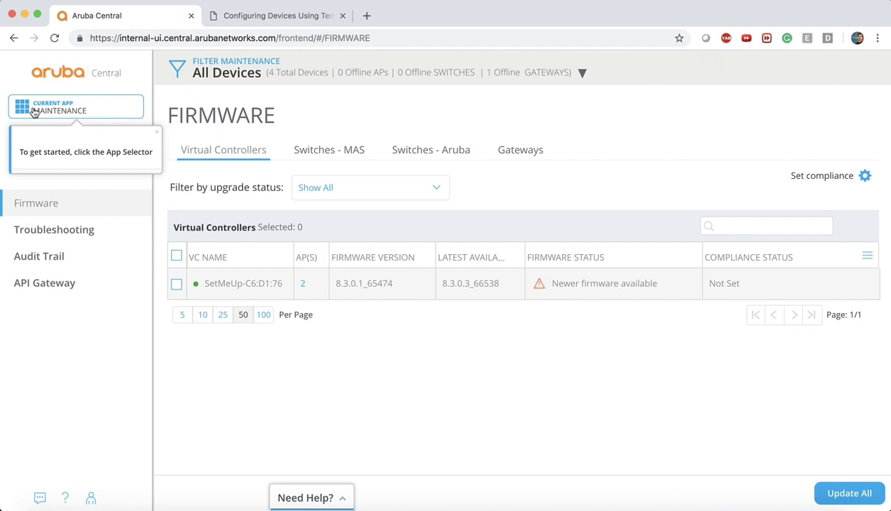
click(34, 112)
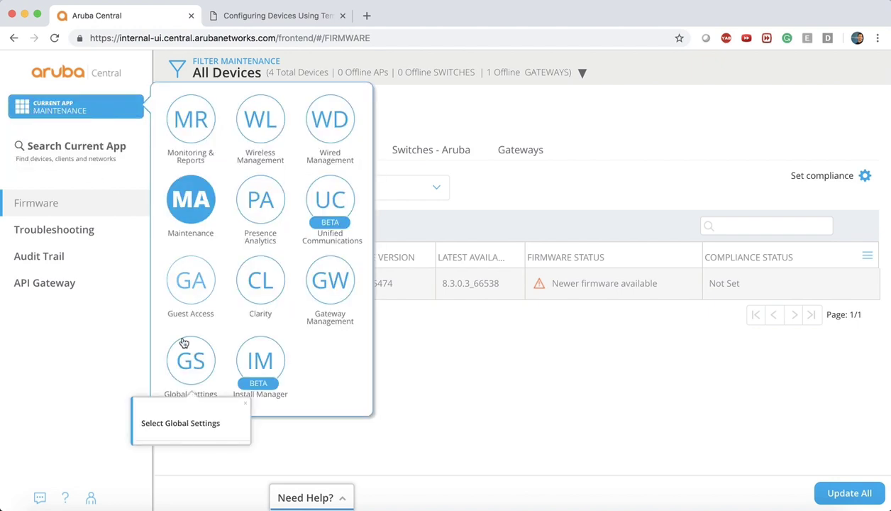
click(191, 361)
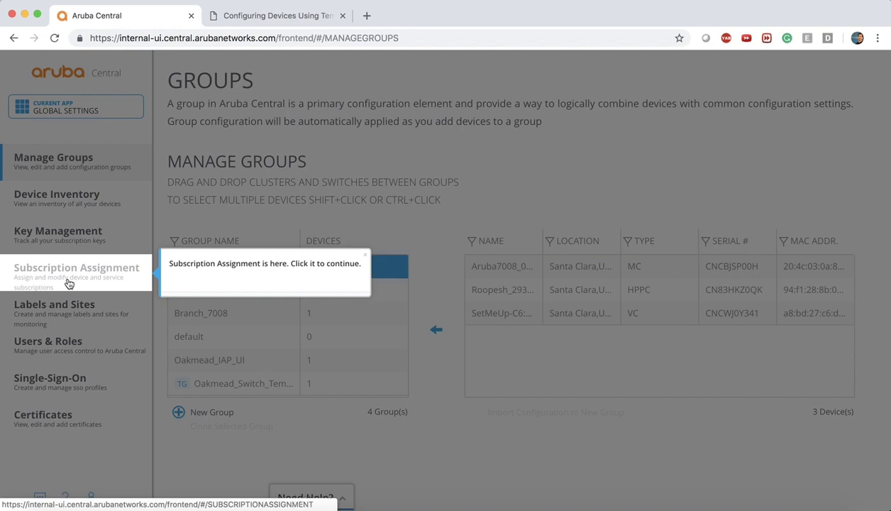
click(68, 284)
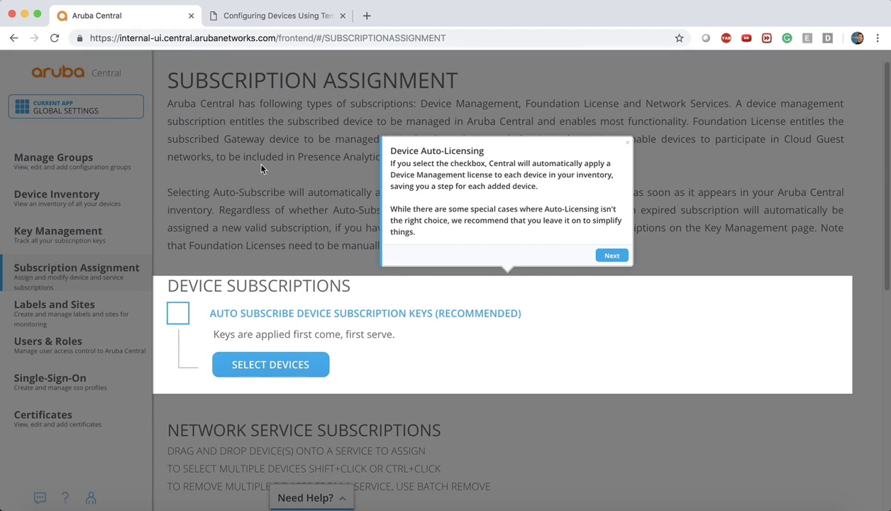
- Dismiss the Device Auto-Licensing tip, reopen the help panel, and search it for 'assign'
click(628, 142)
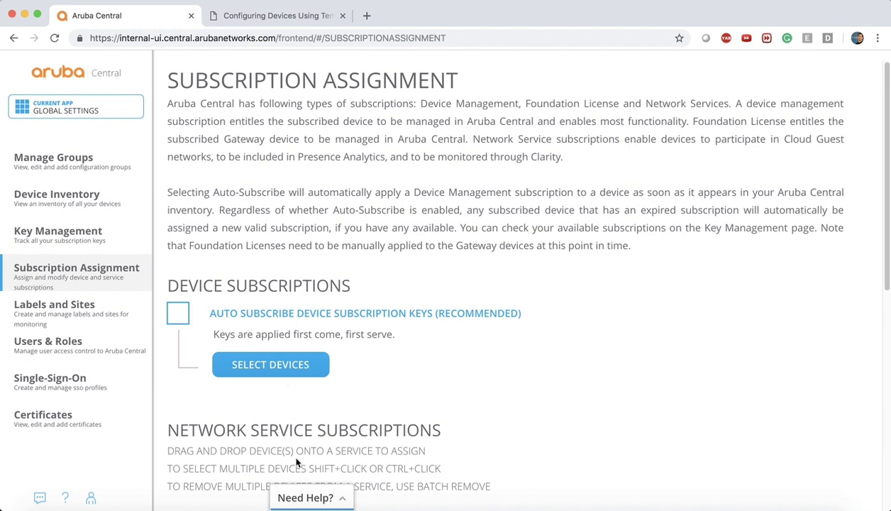
click(298, 499)
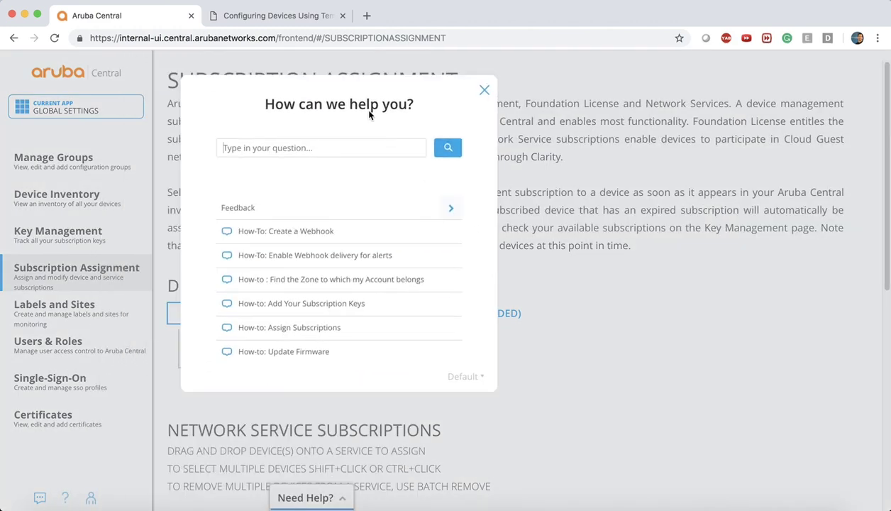
click(364, 198)
text(assign)
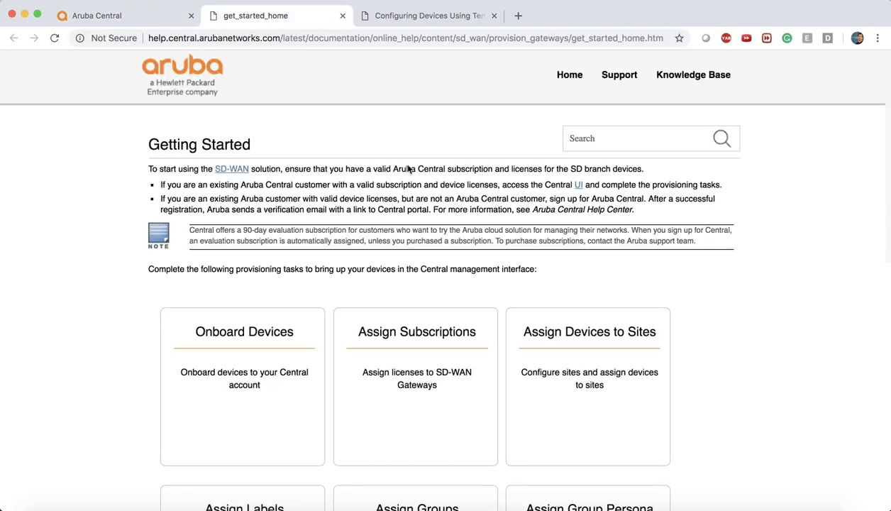
- Skim the Getting Started documentation page, then go back to the Aruba Central tab
scroll(409, 168, down, 2)
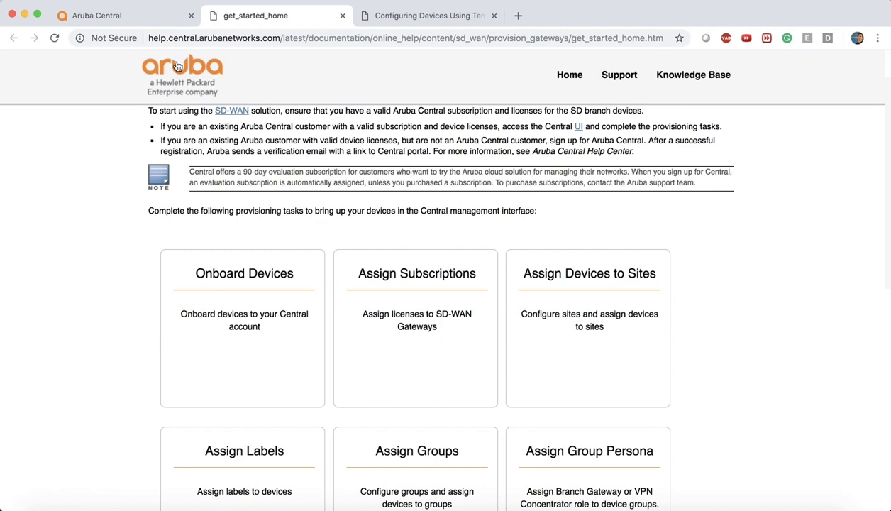
click(143, 15)
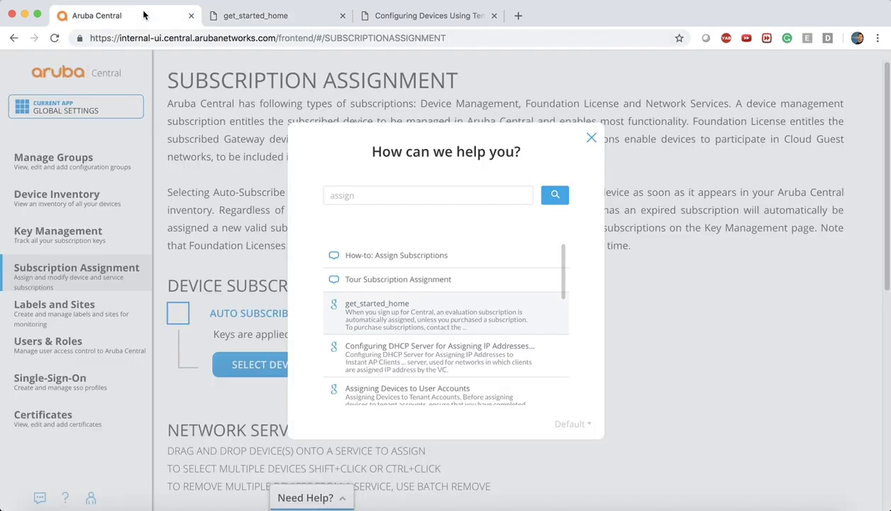
- Erase 'assign' from the help search and review the restored default article list
click(363, 198)
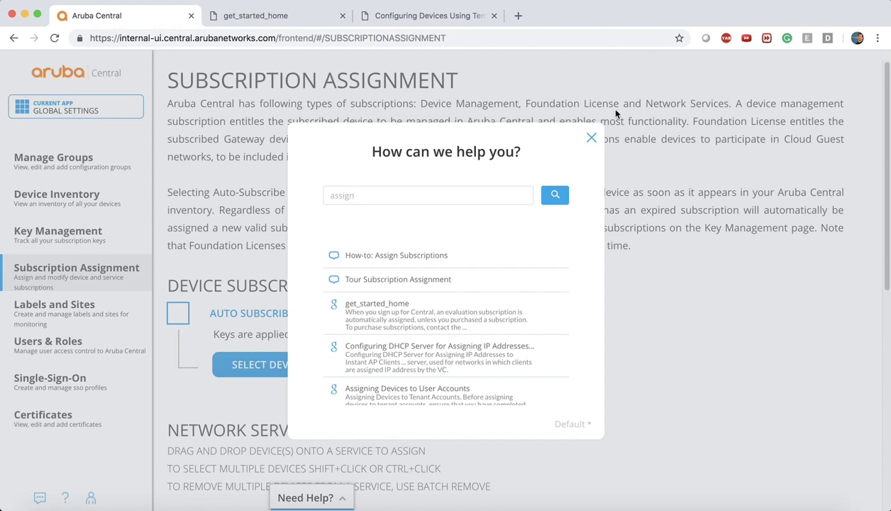
key(BackSpace)
key(BackSpace)
key(BackSpace)
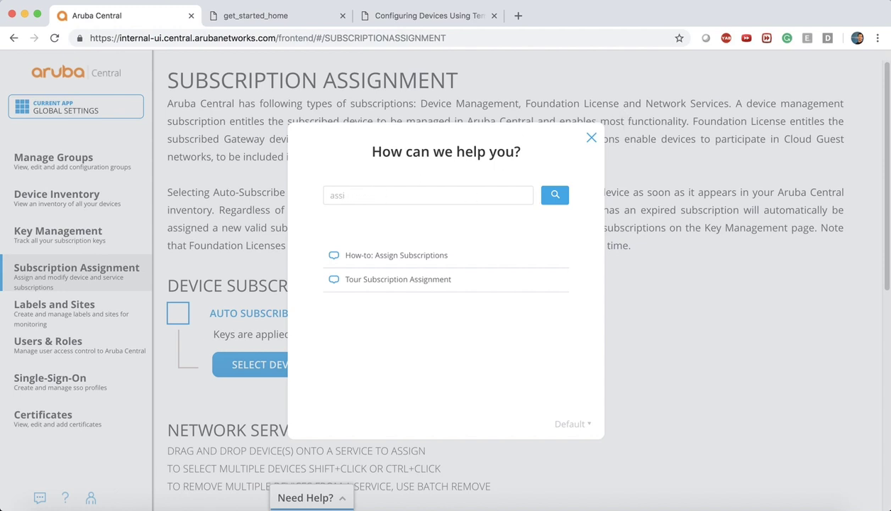
key(BackSpace)
key(BackSpace)
key(BackSpace)
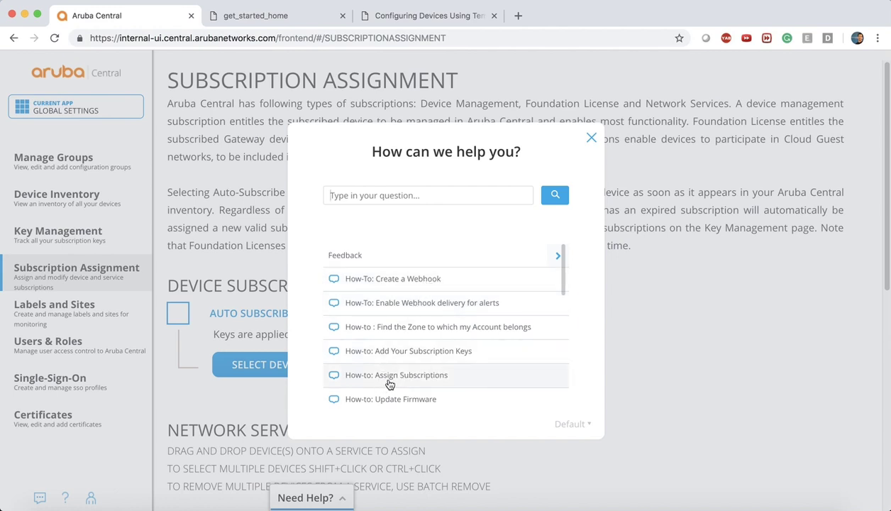
scroll(390, 383, down, 10)
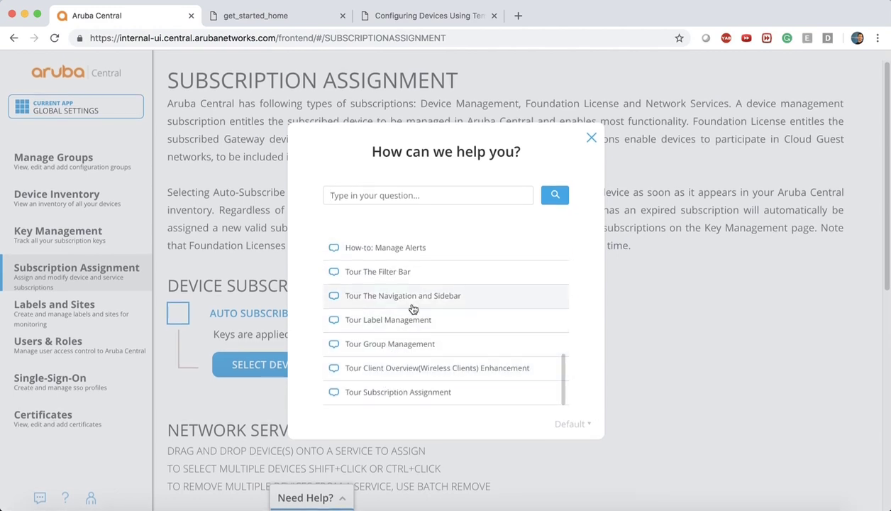
scroll(413, 309, up, 10)
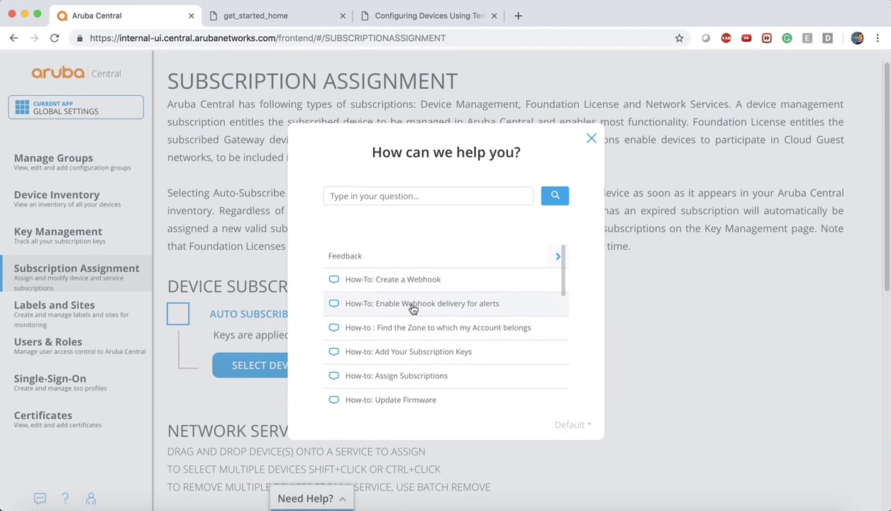
- Open the Feedback survey from the help panel, pick a rating and start a comment, then close it
click(347, 257)
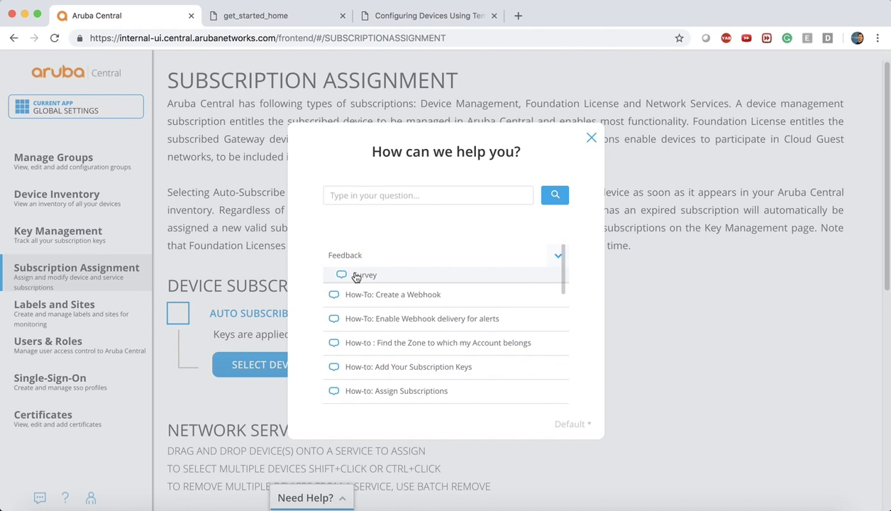
click(357, 275)
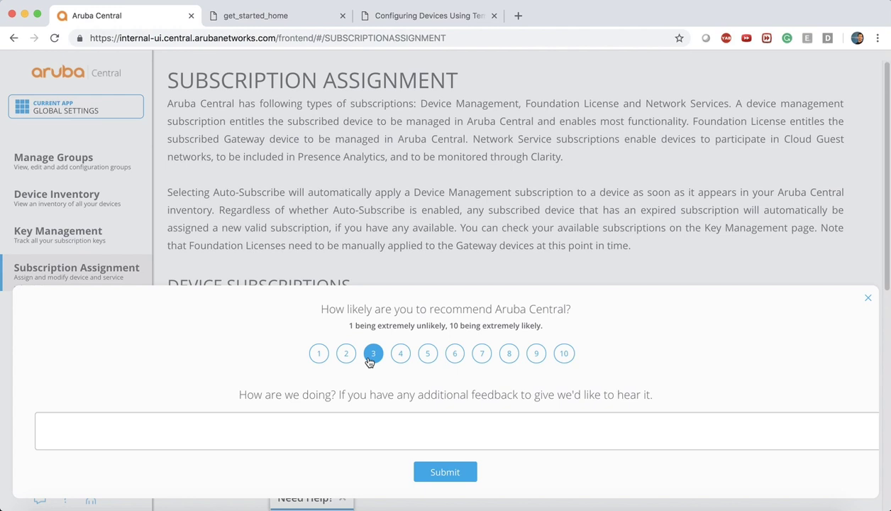
click(313, 426)
click(867, 297)
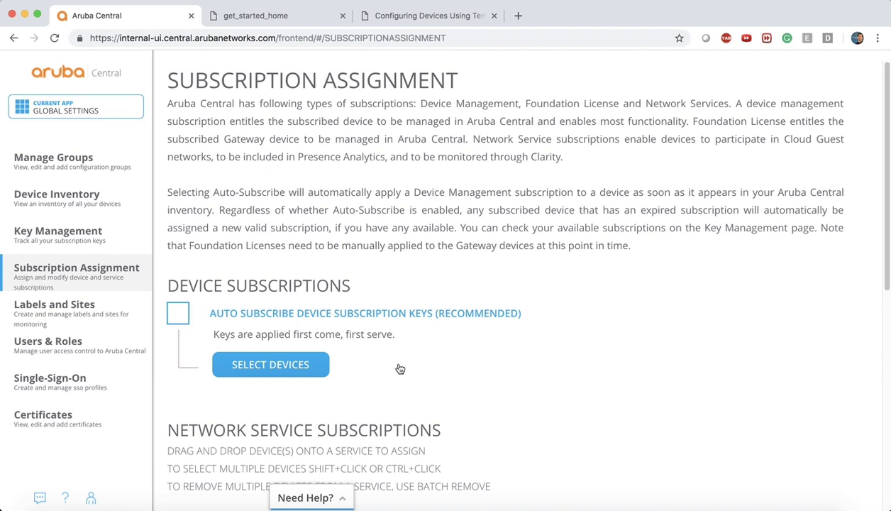
- Reopen the help panel, clear a trial 'firm' search, and expand the Feedback category
click(304, 496)
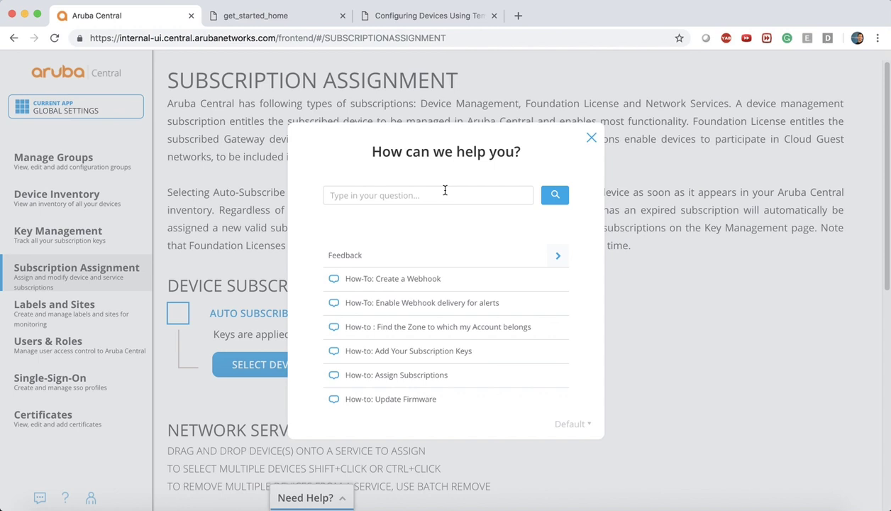
click(445, 190)
text(f)
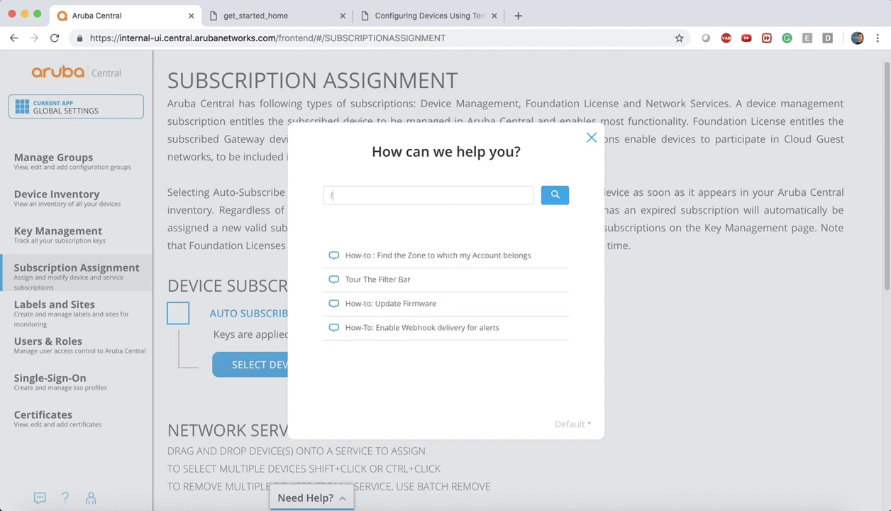
text(irm)
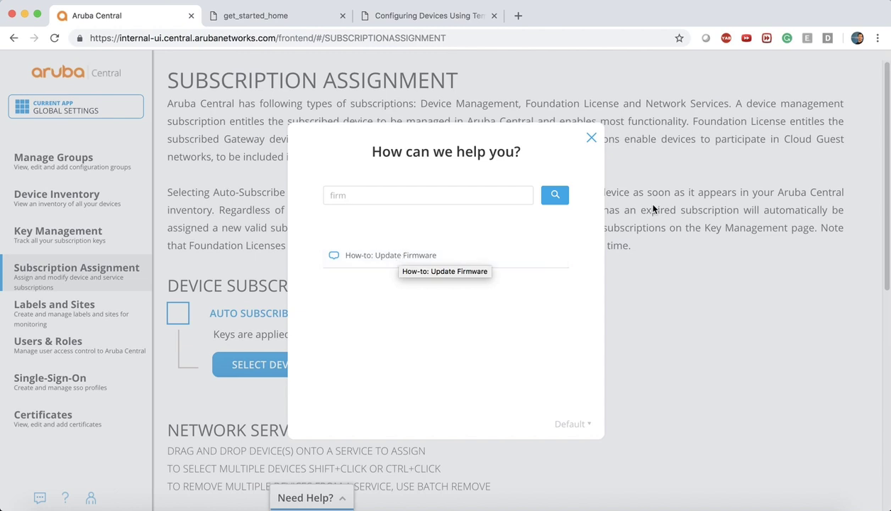
key(BackSpace)
key(BackSpace)
key(BackSpace)
key(BackSpace)
click(379, 266)
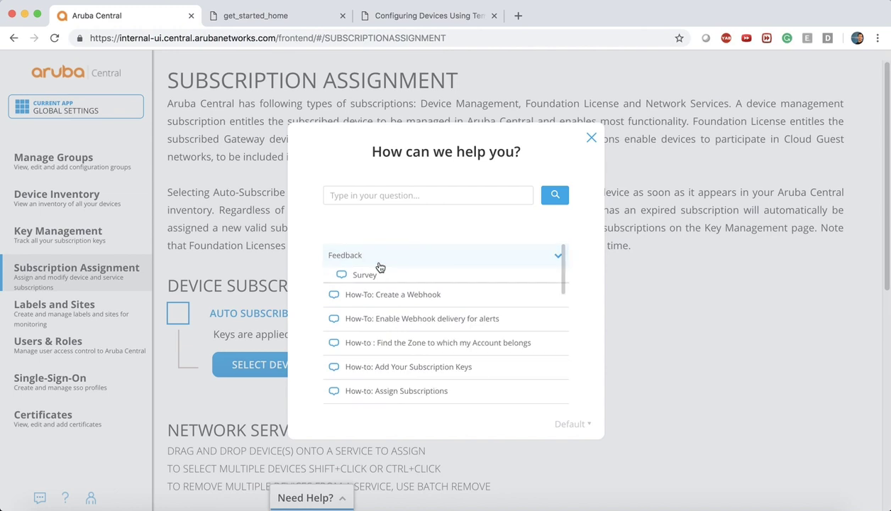